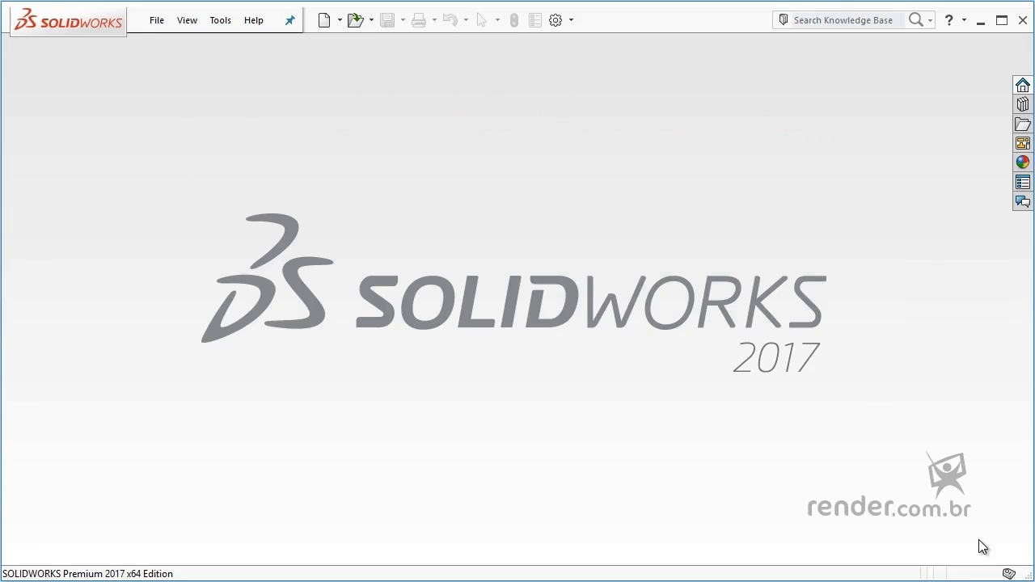
- Open the Exemplo plate part from recent files and launch SimulationXpress on it
left_click(157, 20)
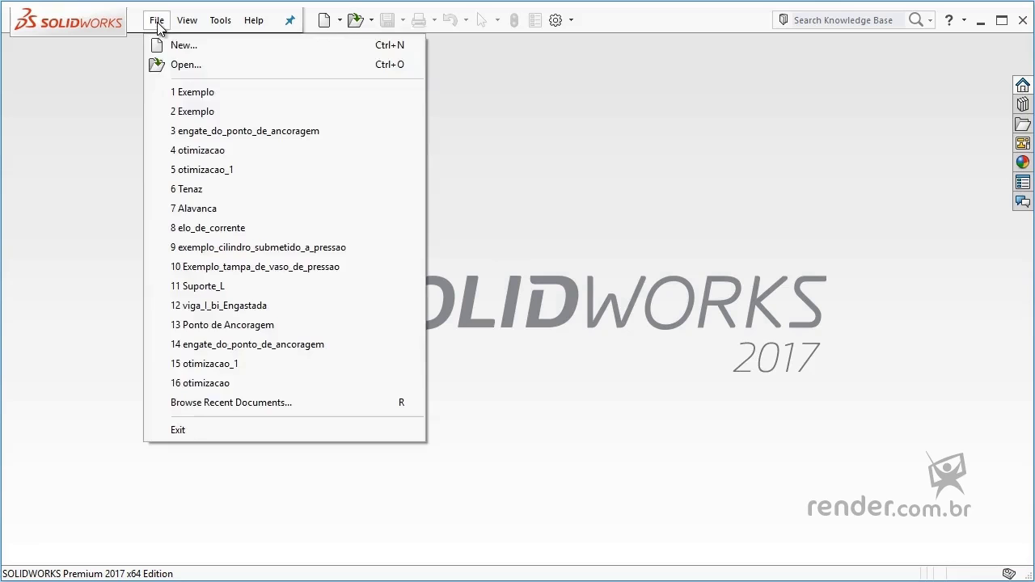
left_click(181, 92)
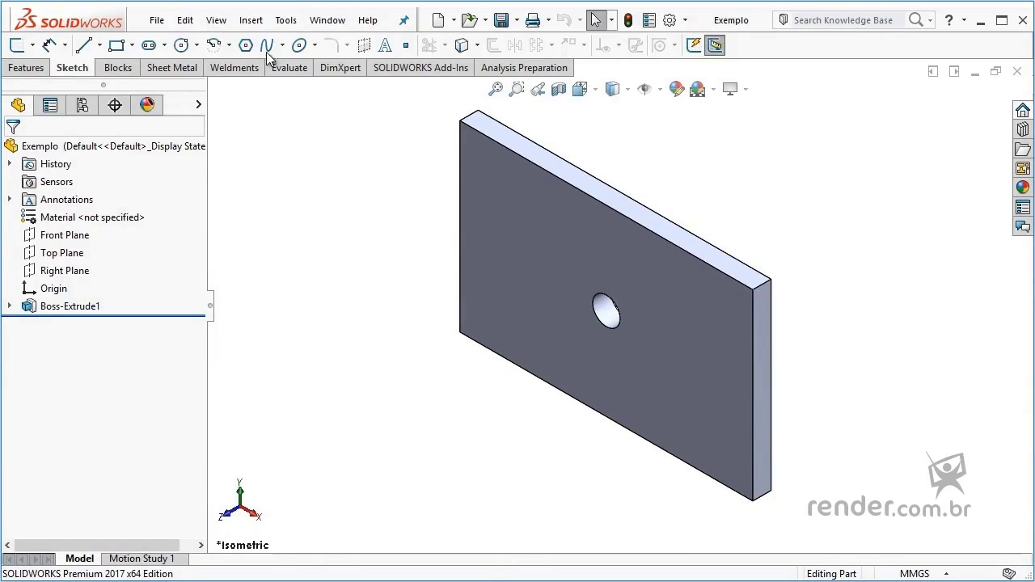
left_click(288, 19)
mouse_move(317, 75)
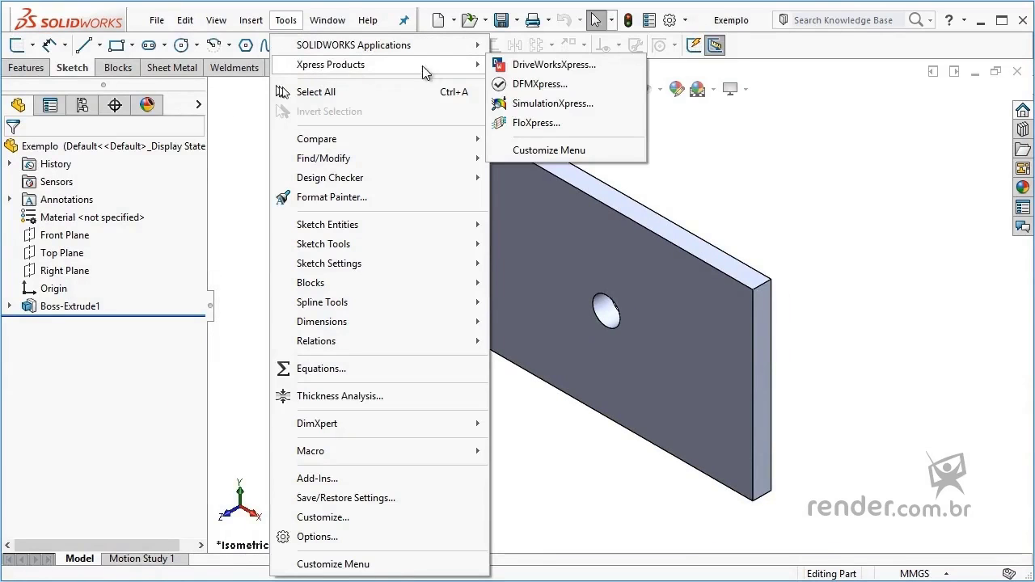
left_click(552, 102)
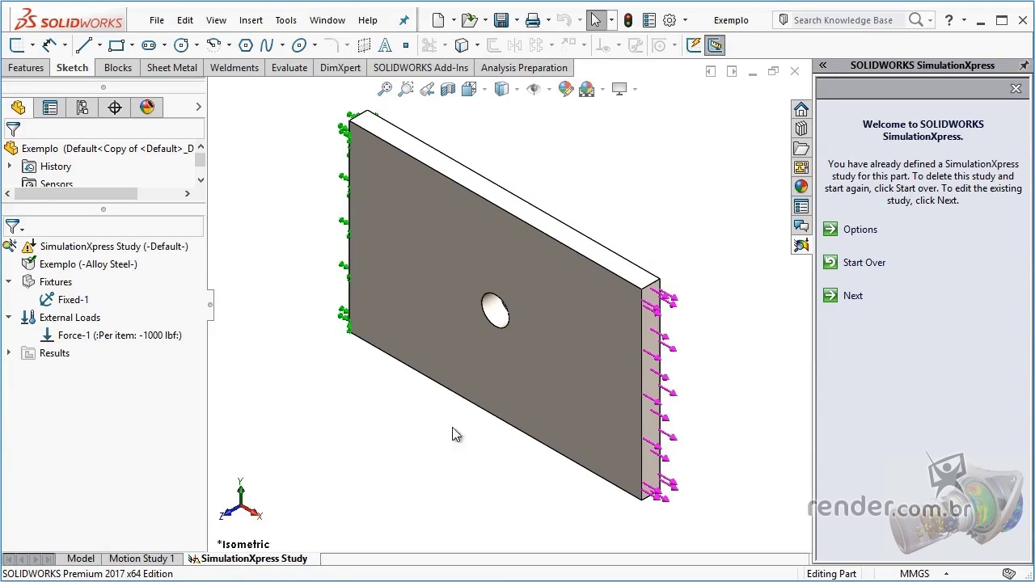
- Pass the fixtures, loads and Alloy Steel material steps, run the simulation, and stop the animation
left_click(854, 297)
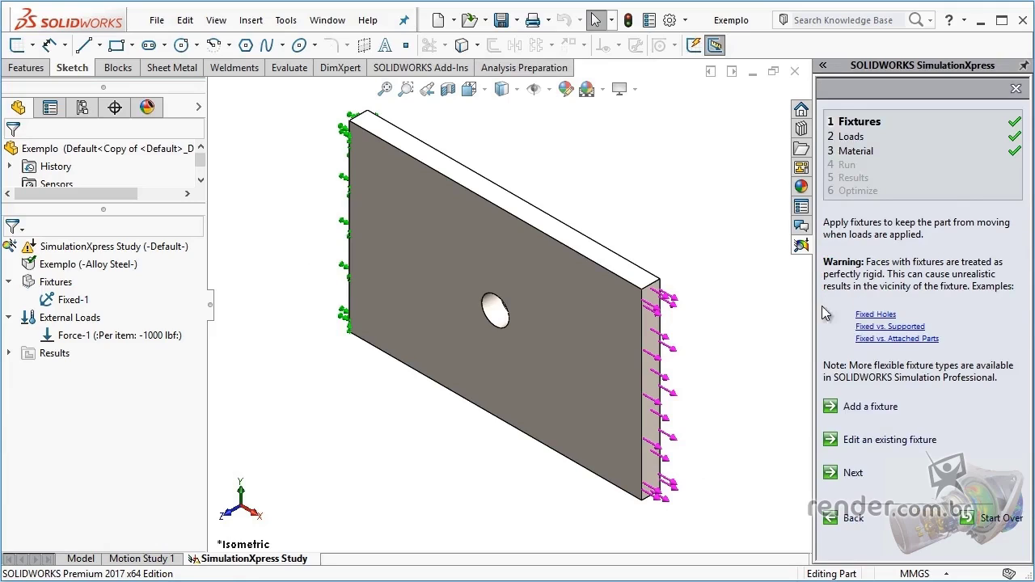
left_click(70, 317)
left_click(154, 375)
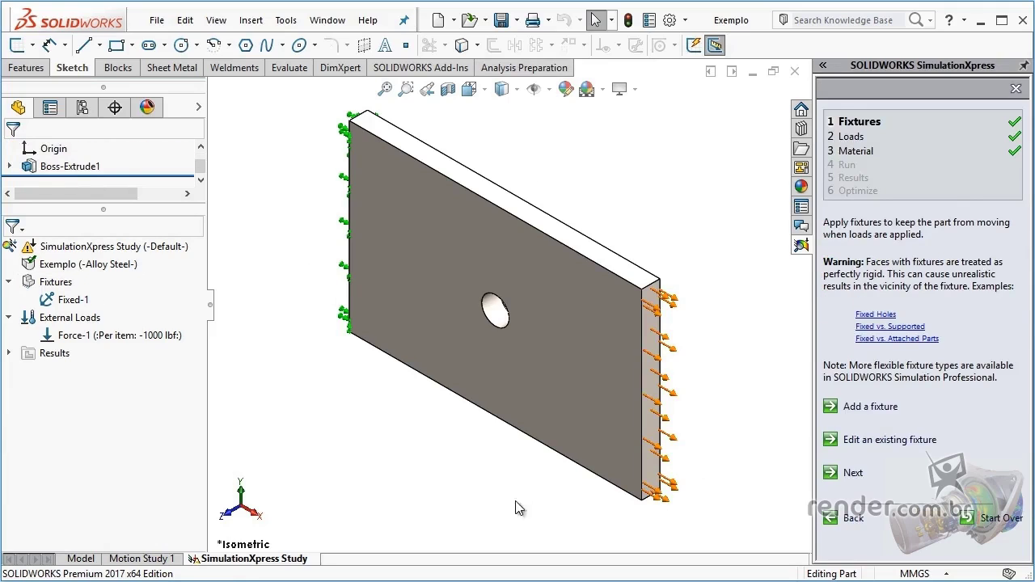
left_click(853, 477)
left_click(852, 410)
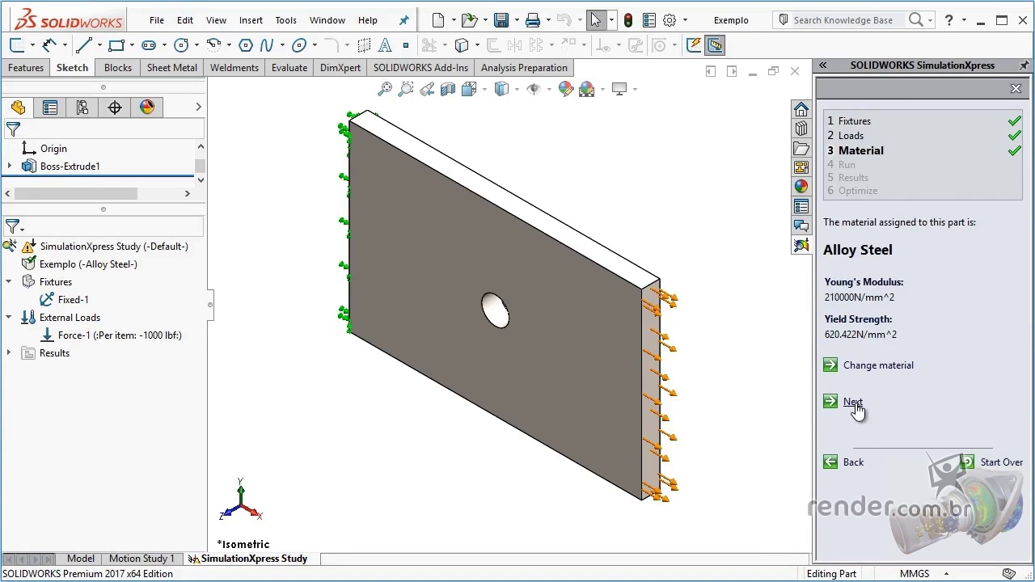
left_click(850, 408)
left_click(871, 328)
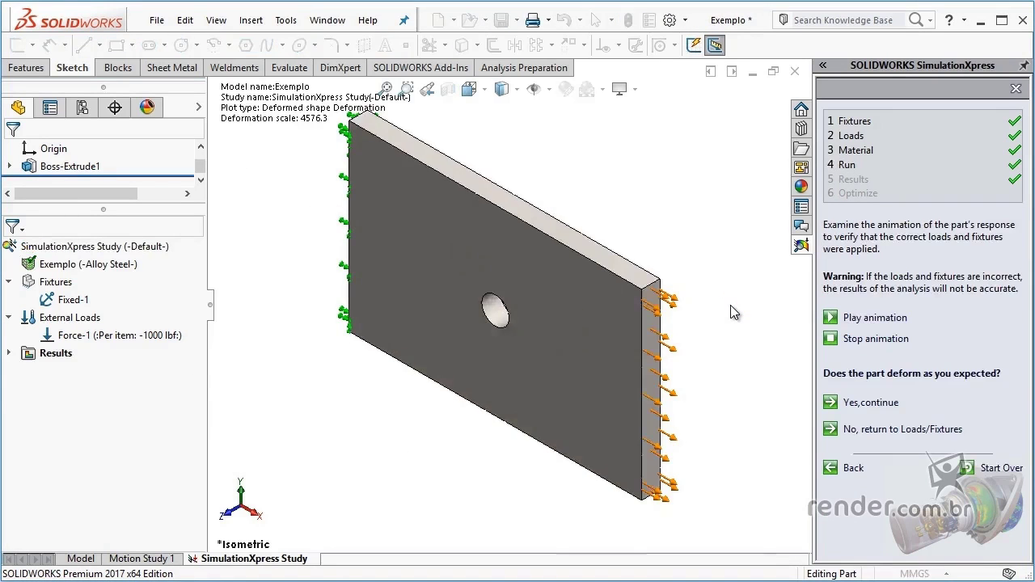
left_click(877, 338)
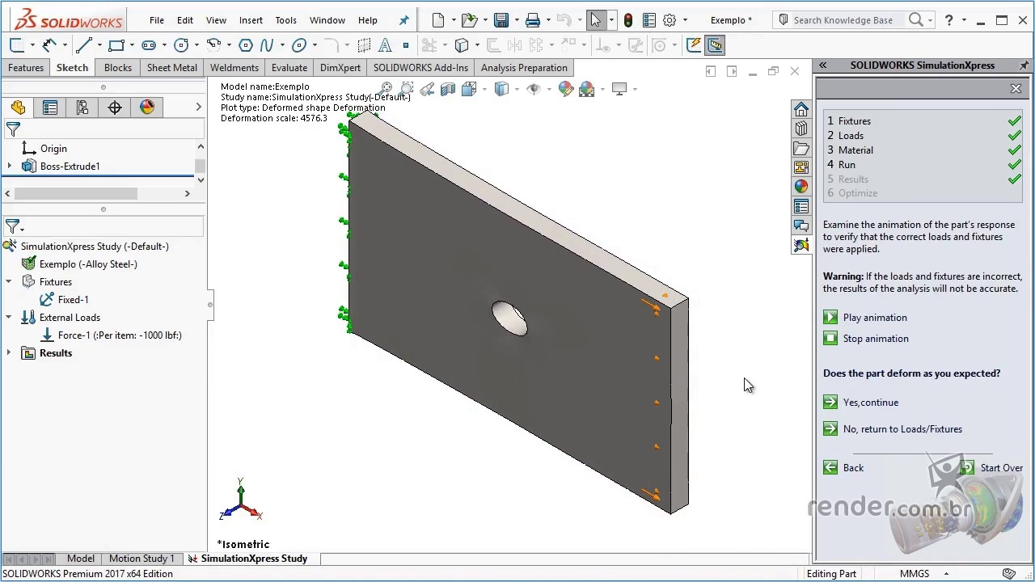
- Display the Stress, Displacement, Deformation and Factor of Safety result plots
left_click(9, 354)
double_click(69, 372)
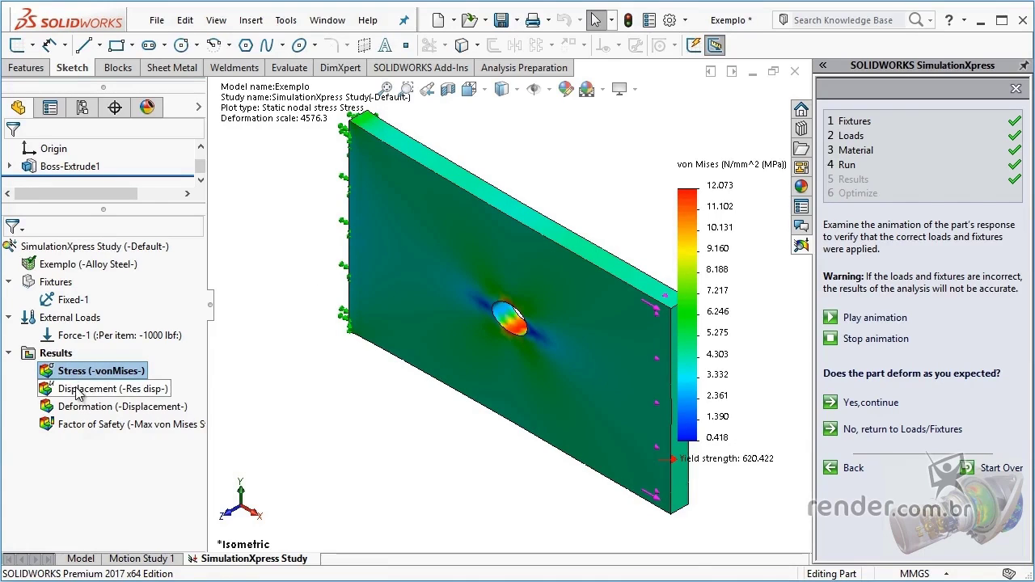
double_click(79, 389)
double_click(81, 407)
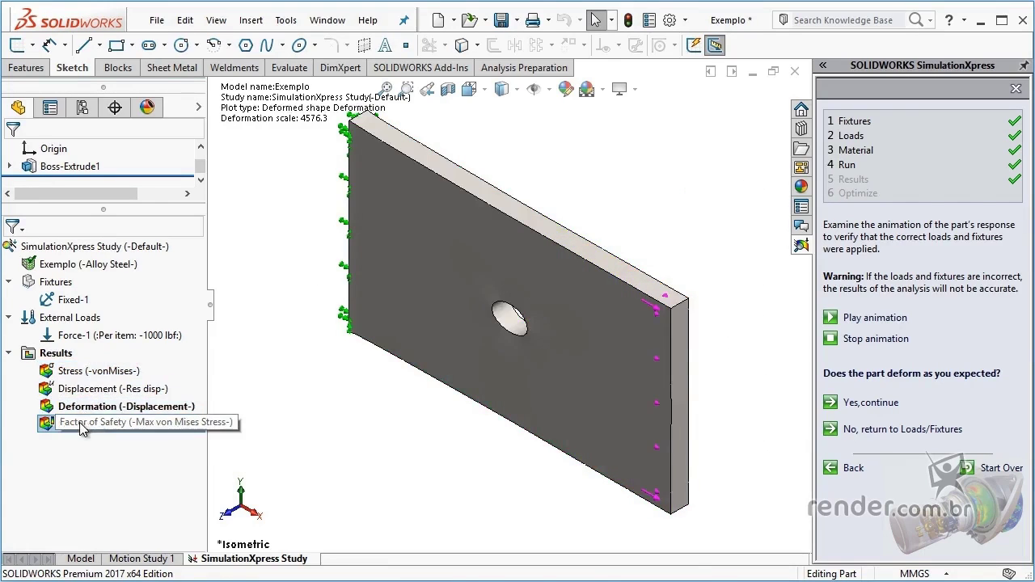
double_click(85, 424)
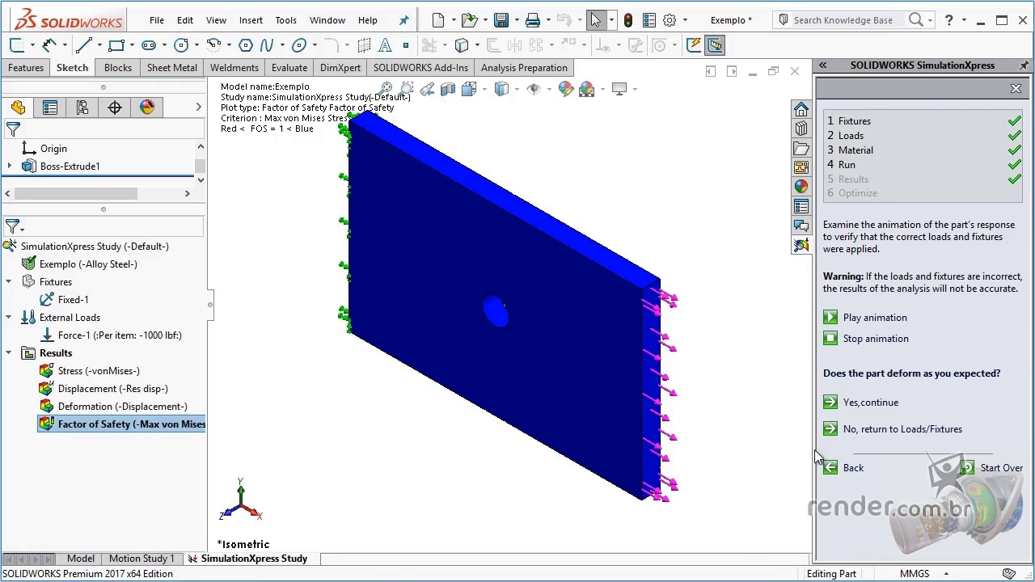
- Confirm the deformation is as expected and zoom to fit the factor-of-safety plot
left_click(859, 402)
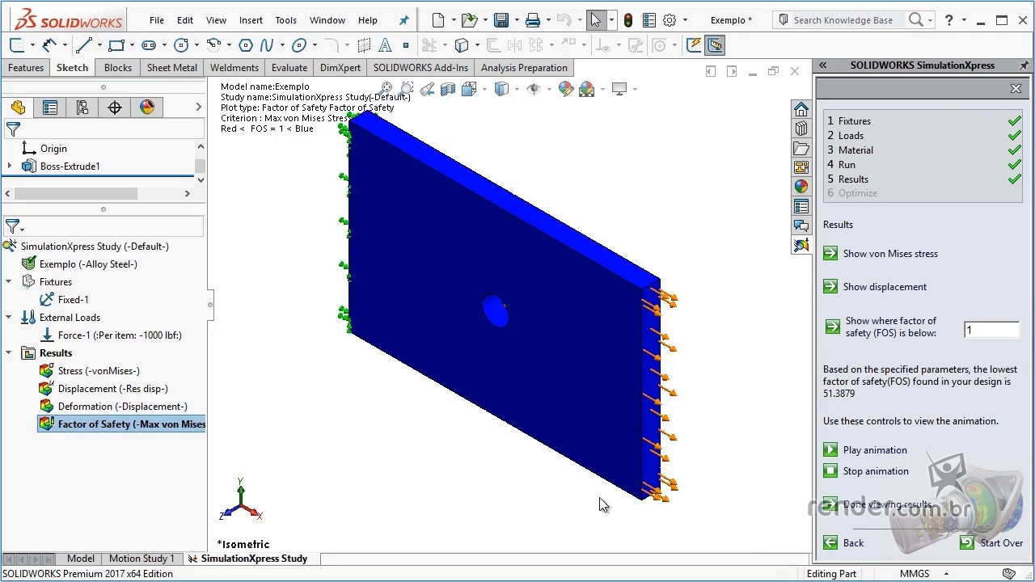
key("f")
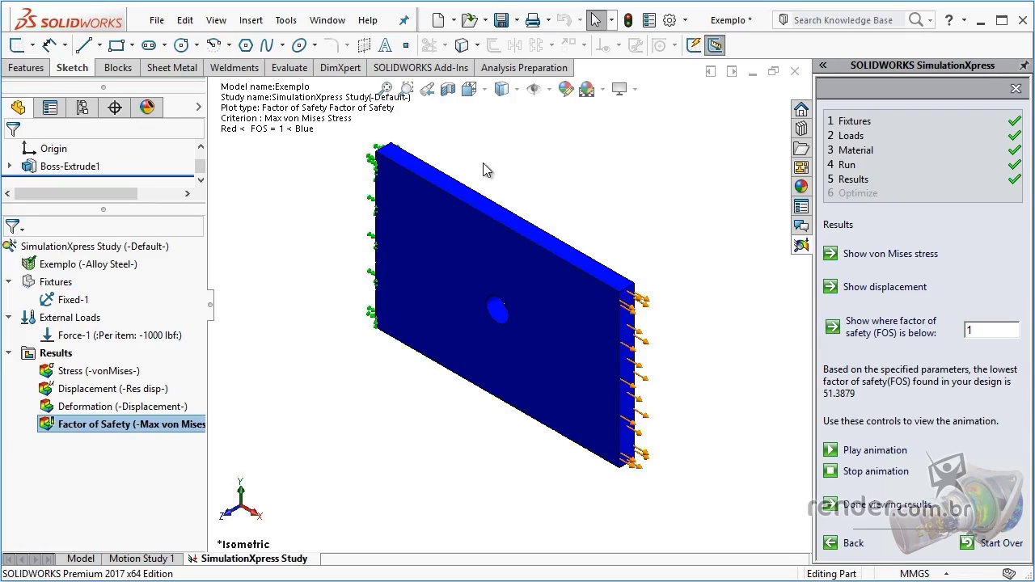
scroll(483, 165, "down", 2)
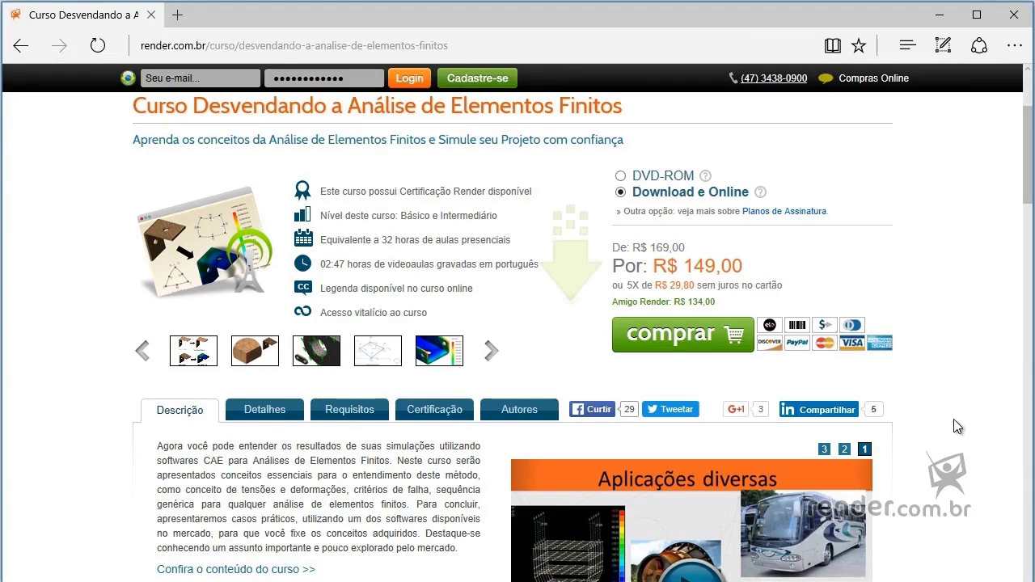
mouse_move(1030, 187)
left_mouse_down()
mouse_move(1029, 566)
mouse_move(1025, 177)
left_mouse_up()
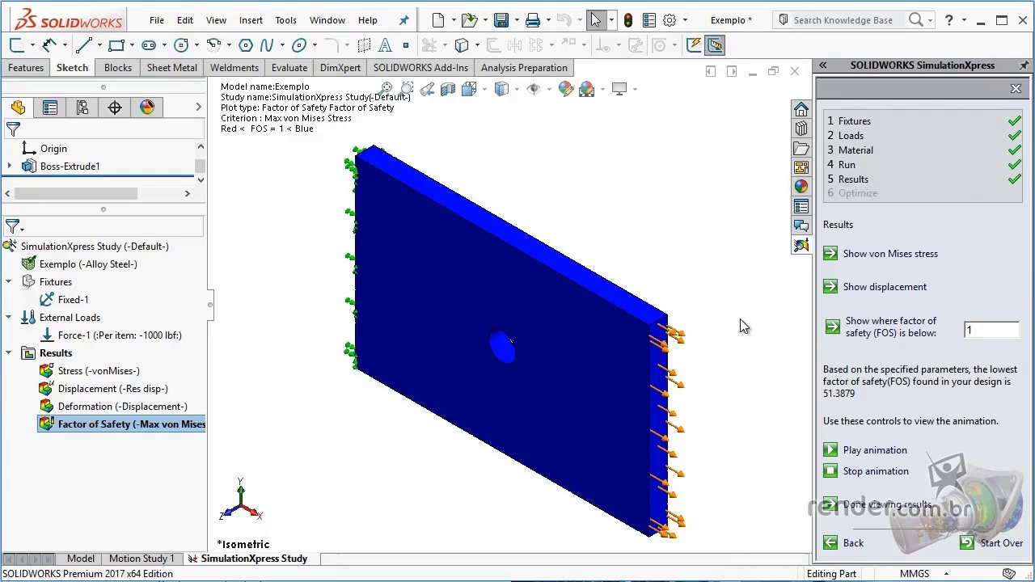
- Close the SimulationXpress study, saving its data, and switch the plate to isometric view
middle_click_drag(696, 312, 705, 275)
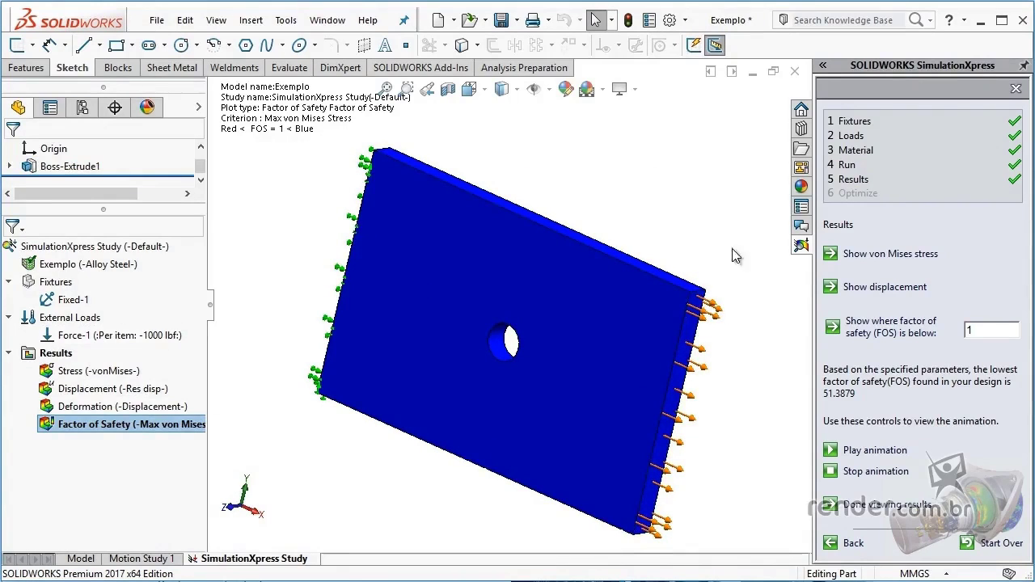
left_click(856, 144)
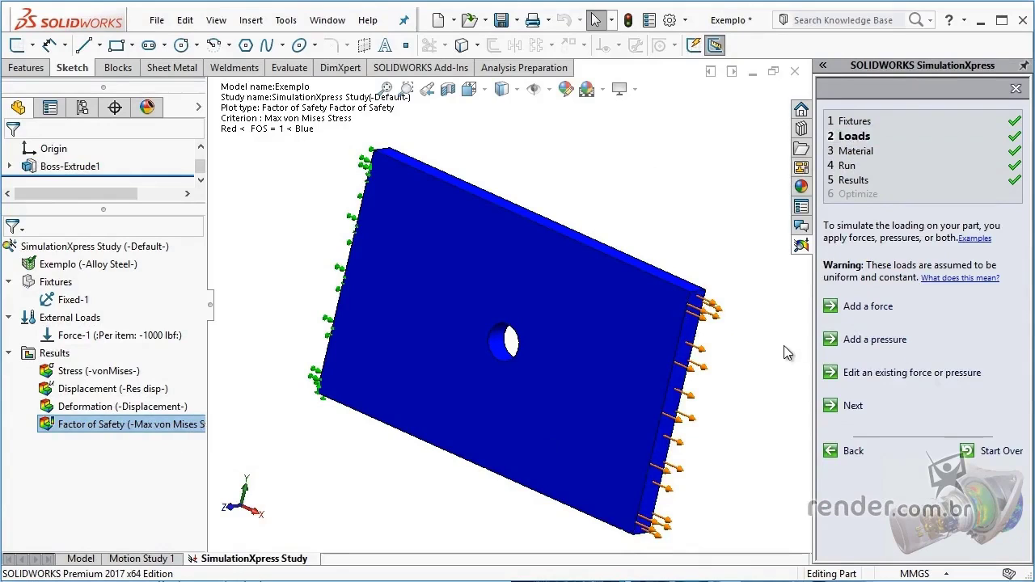
left_click(1017, 90)
left_click(474, 399)
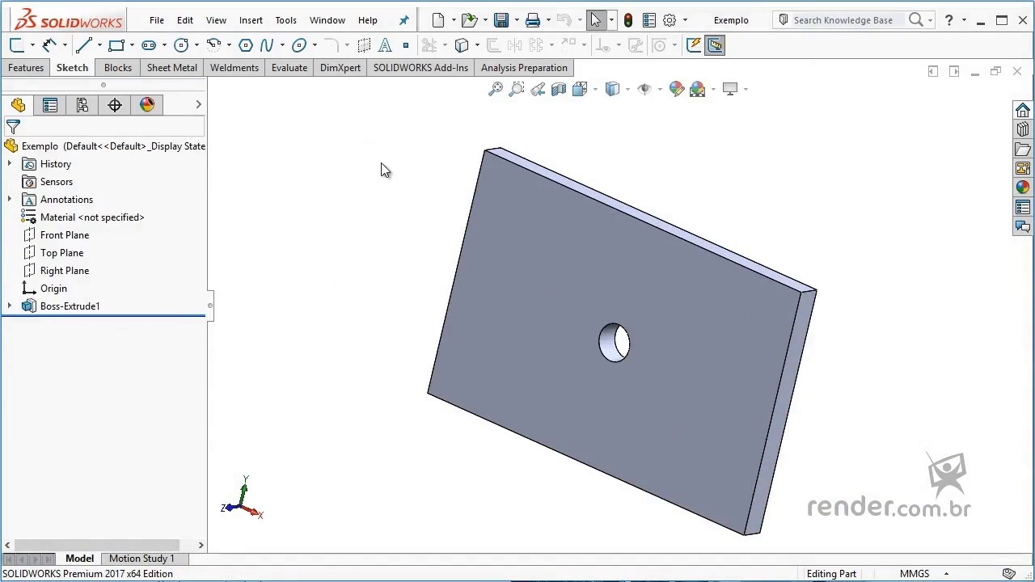
key("ctrl+7")
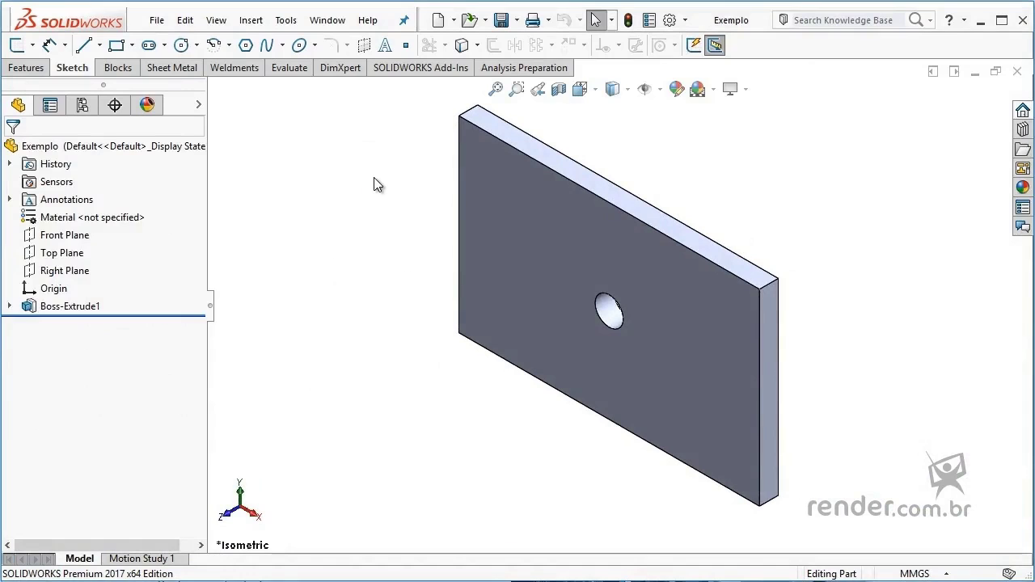
- Reopen SimulationXpress on the saved Exemplo study with its fixture and 1000 lbf force
left_click(288, 23)
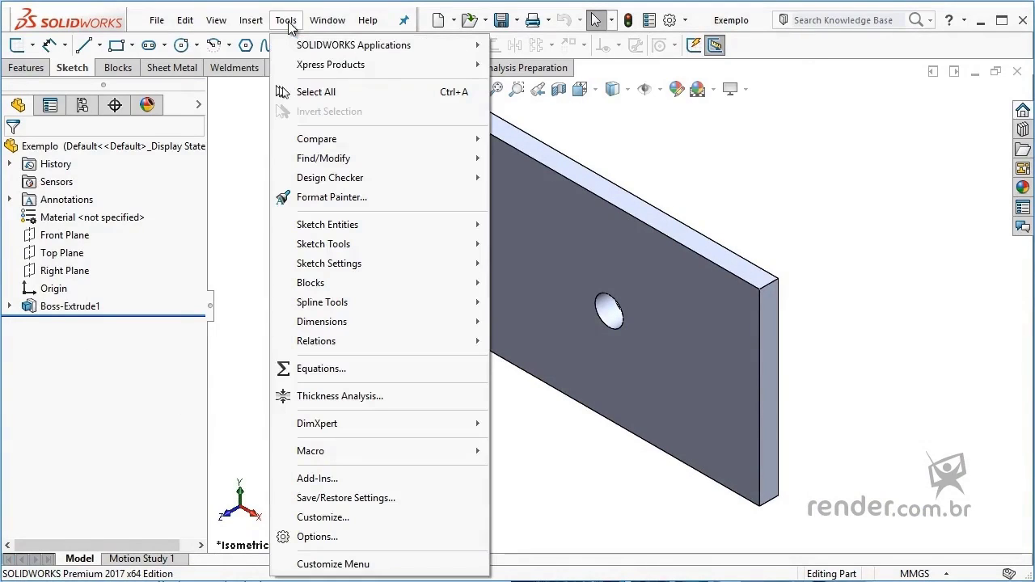
mouse_move(338, 71)
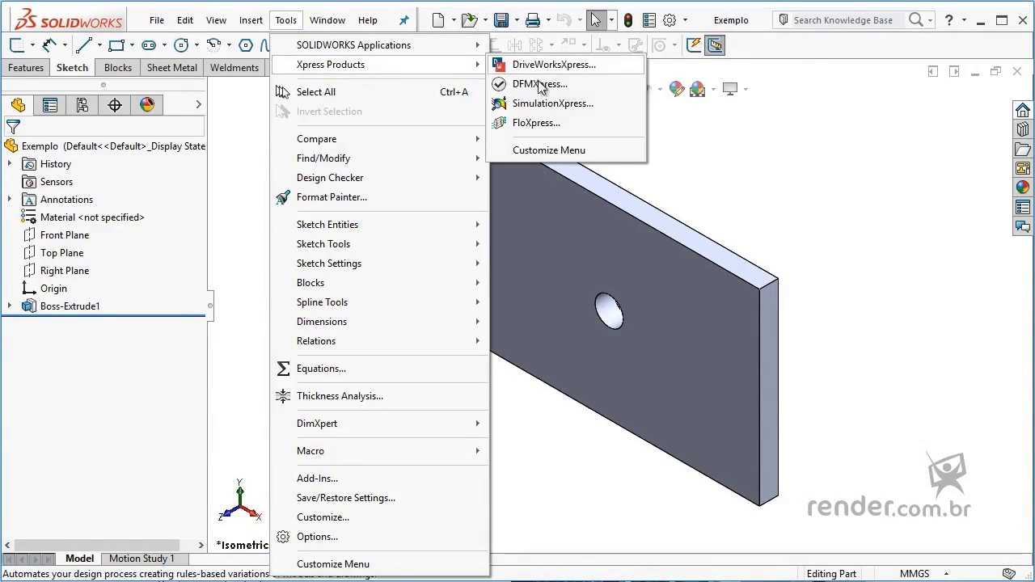
left_click(596, 103)
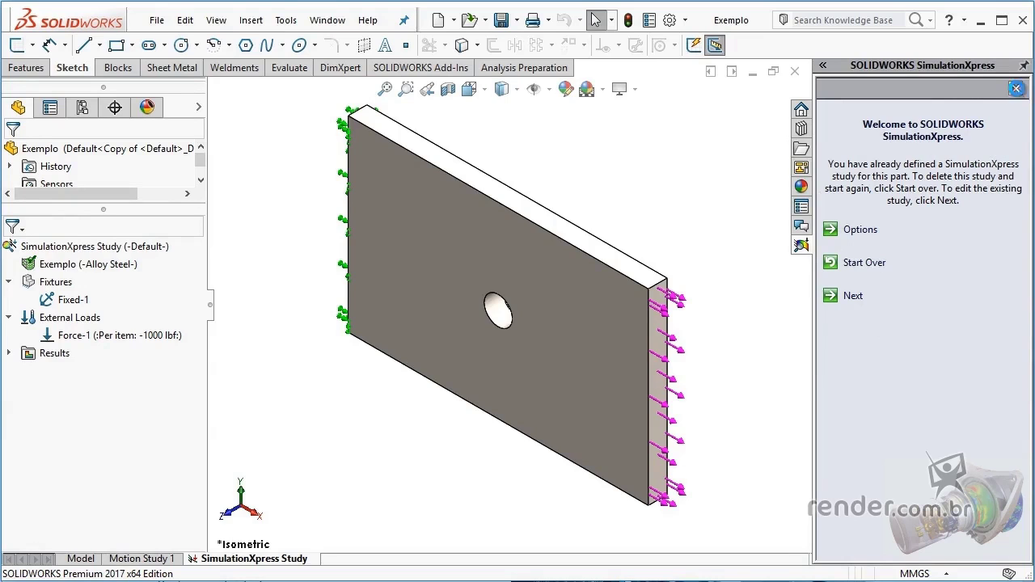
- Close SimulationXpress keeping its data, then enable the SOLIDWORKS Simulation add-in
left_click(1017, 88)
left_click(460, 337)
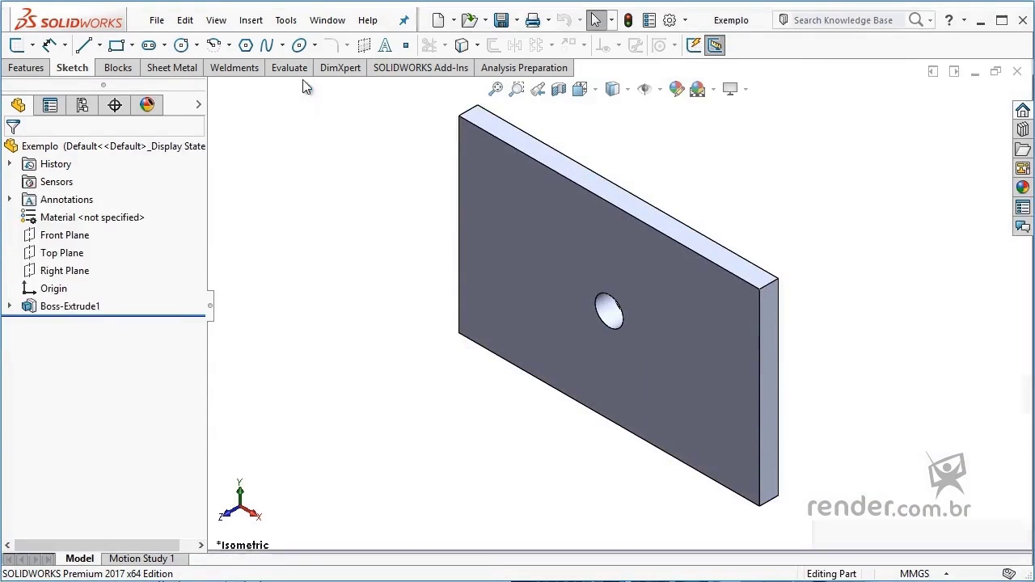
left_click(286, 20)
left_click(340, 479)
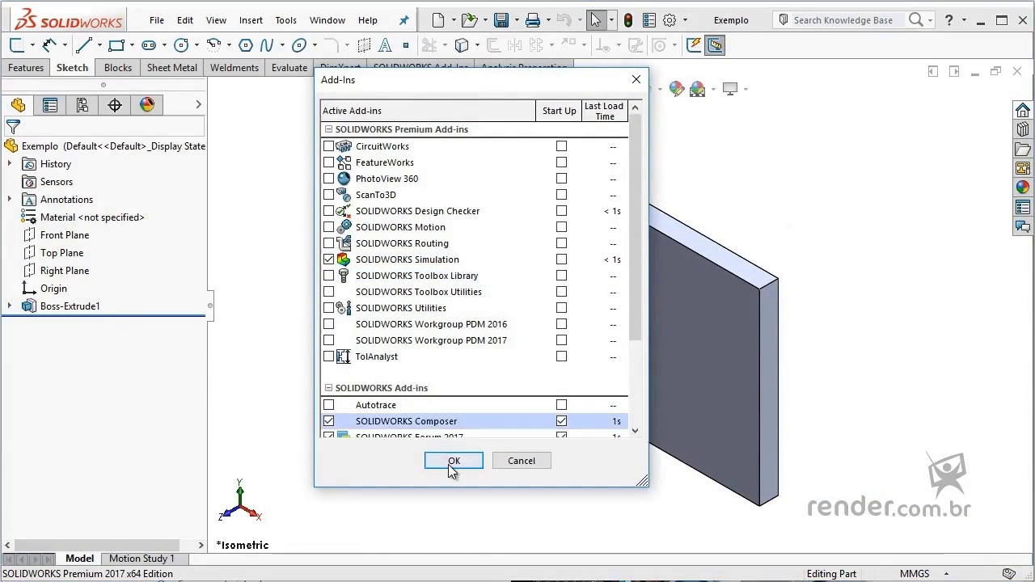
left_click(453, 461)
left_click(333, 21)
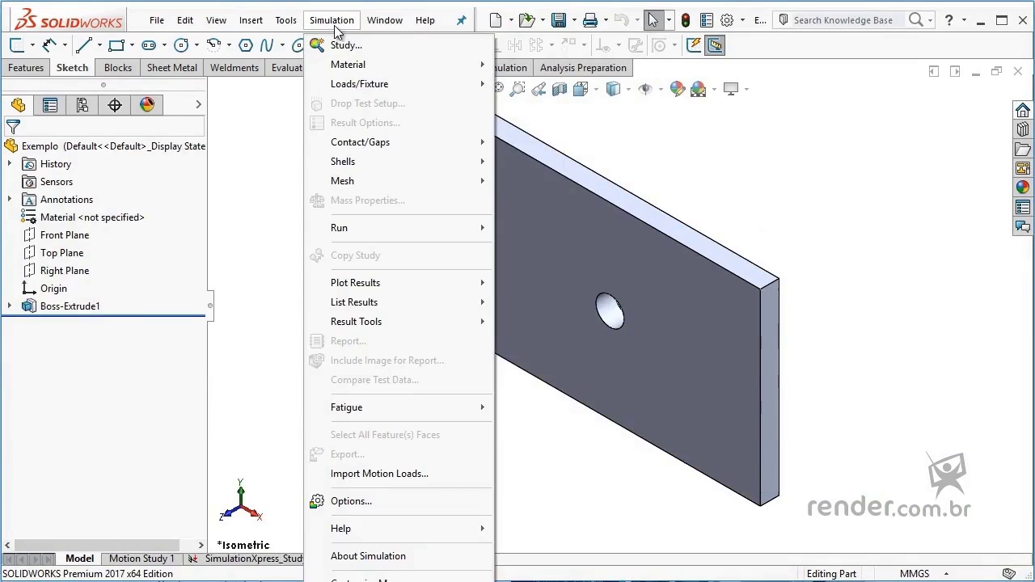
left_click(334, 21)
- Try launching SimulationXpress with Simulation loaded and dismiss the conflict warning
left_click(286, 19)
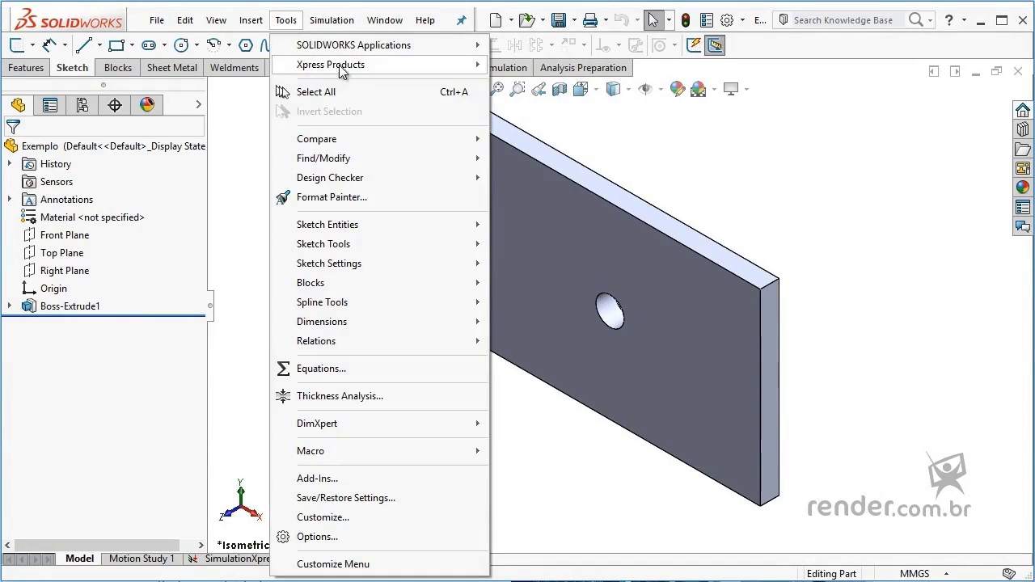
mouse_move(470, 69)
left_click(529, 103)
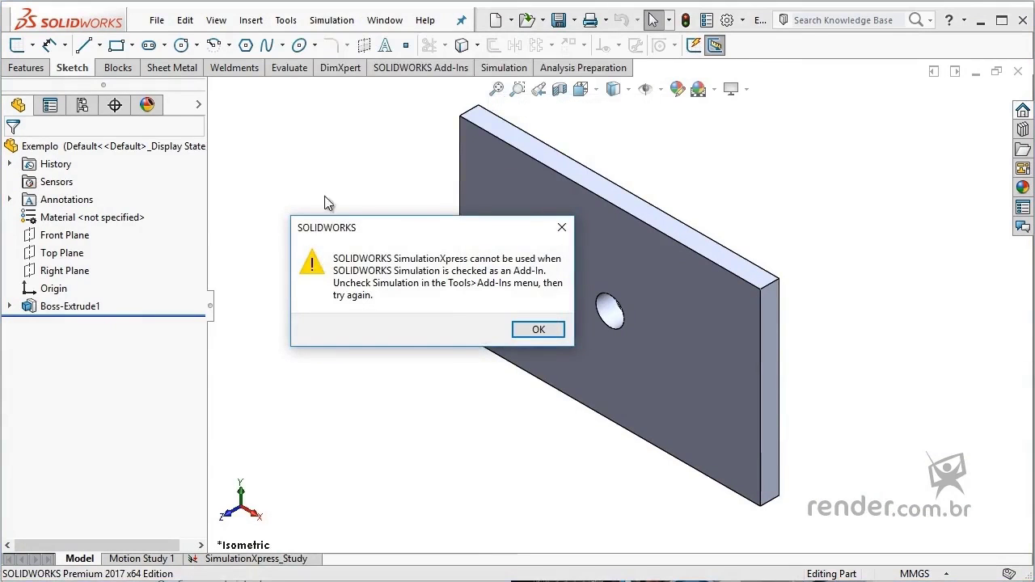
left_click(537, 330)
- Disable the SOLIDWORKS Simulation add-in, saving the Simulation data before unloading
left_click(285, 21)
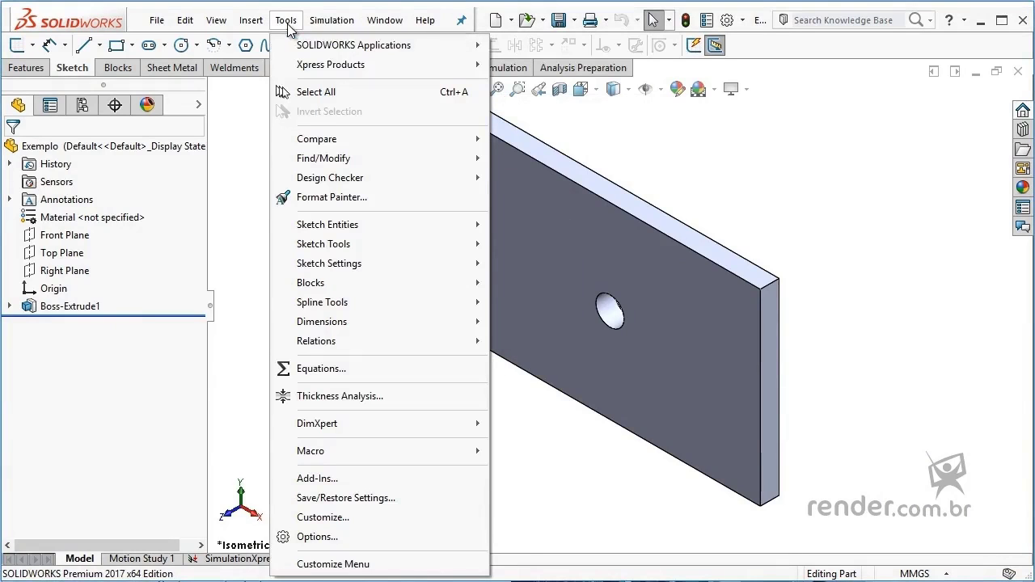
left_click(307, 478)
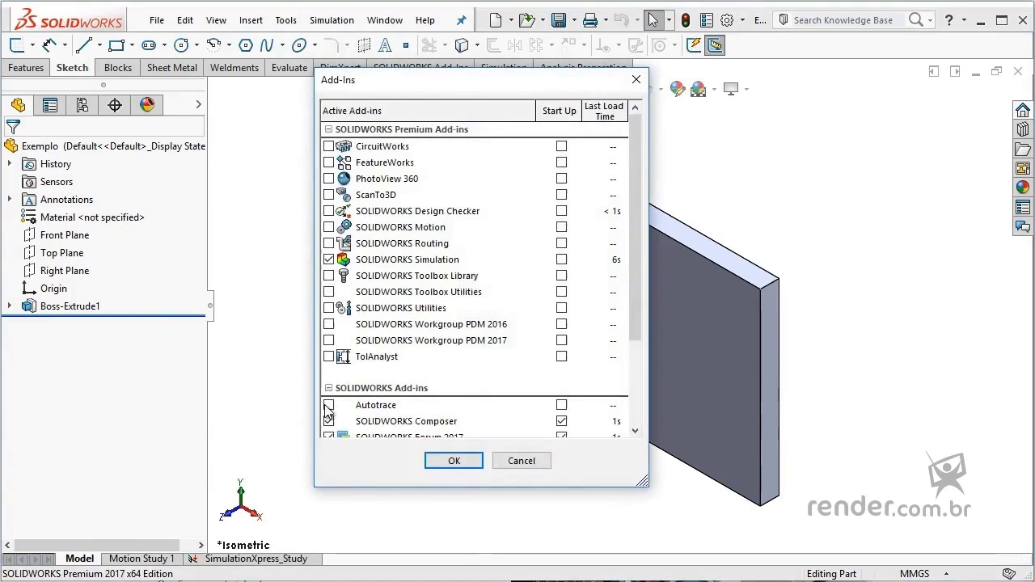
left_click(328, 260)
left_click(457, 461)
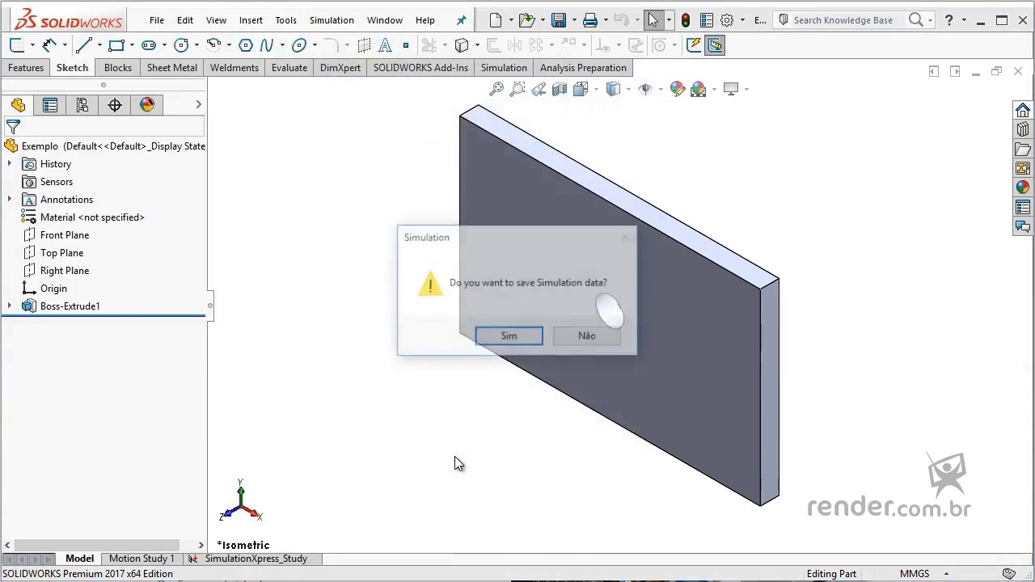
left_click(503, 337)
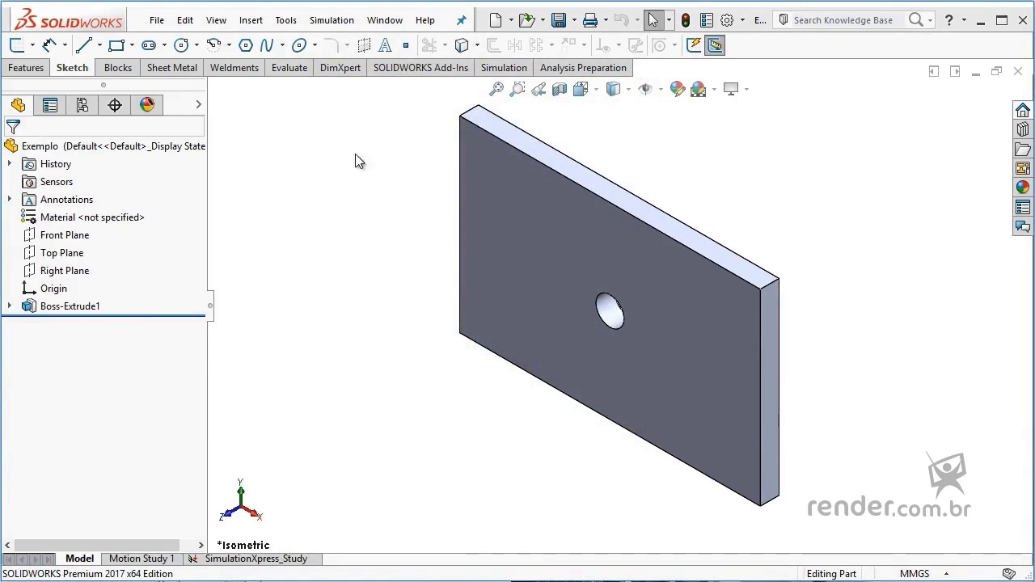
- Relaunch SimulationXpress from Tools > Xpress Products
left_click(285, 20)
mouse_move(381, 65)
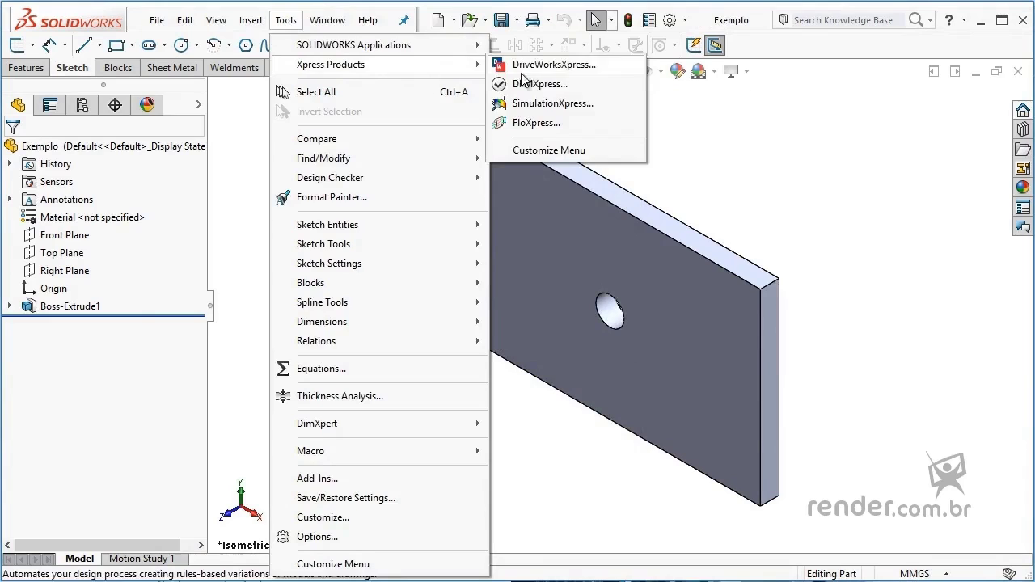
left_click(530, 103)
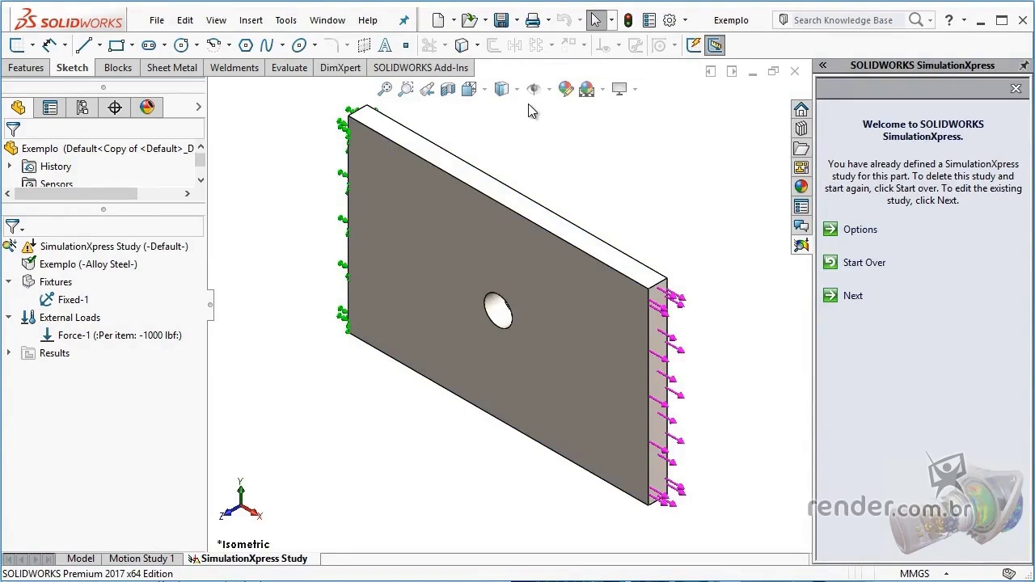